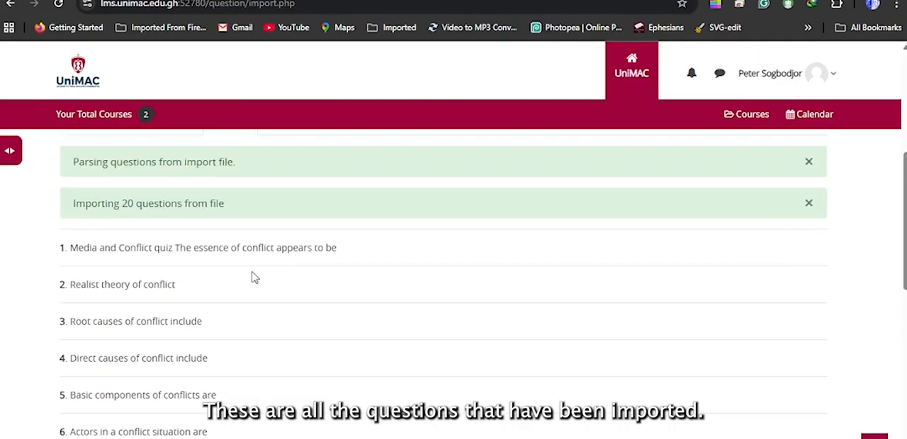
# Step: Review the imported questions and check that they are listed in the question bank
pyautogui.scroll(-1, 254, 277)
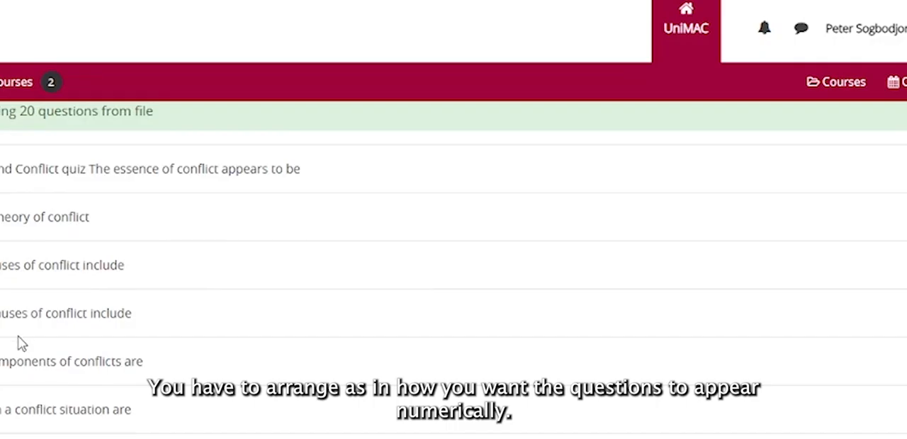
pyautogui.scroll(-8, 18, 337)
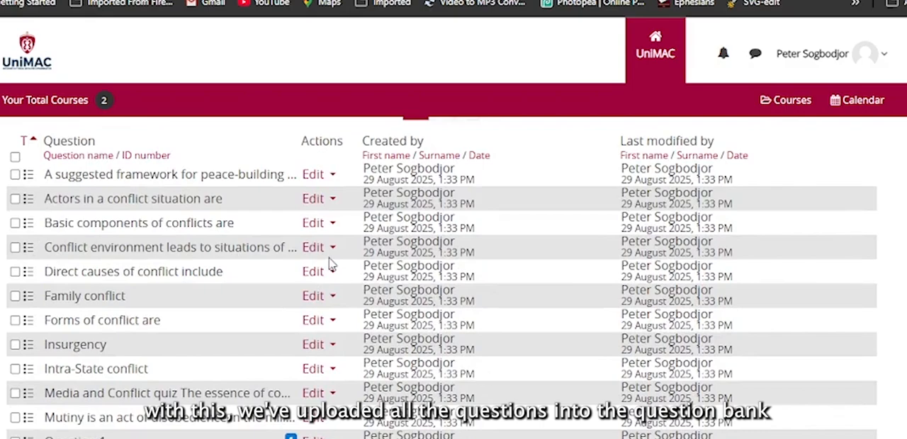
pyautogui.scroll(-5, 330, 264)
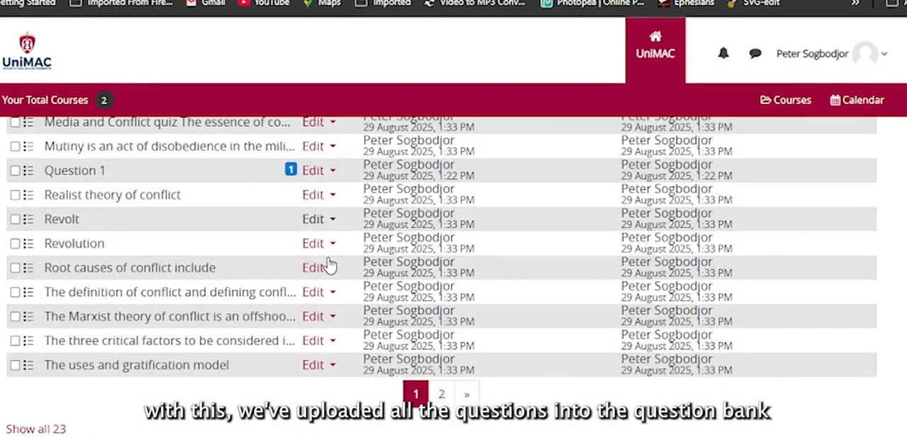
pyautogui.scroll(4, 329, 264)
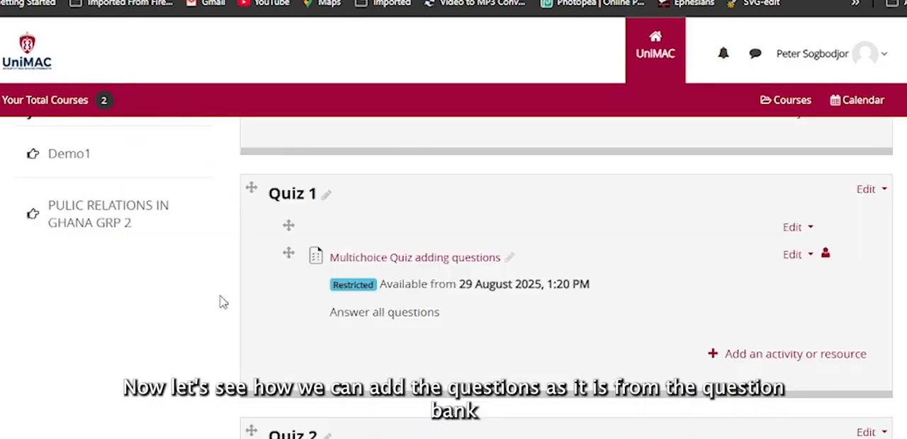
pyautogui.scroll(-1, 287, 376)
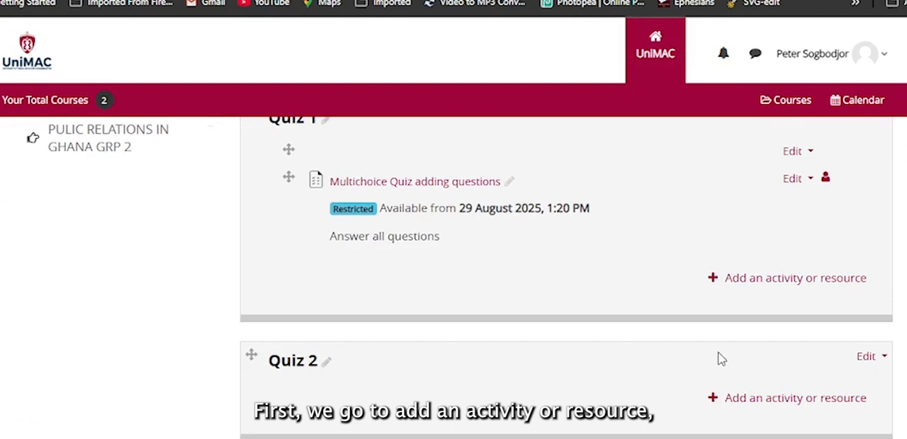
# Step: Add a quiz to the Quiz 2 section named "Multichoice Quiz Question bank upload", with description "Answer all questions" displayed on the course page
pyautogui.click(775, 403)
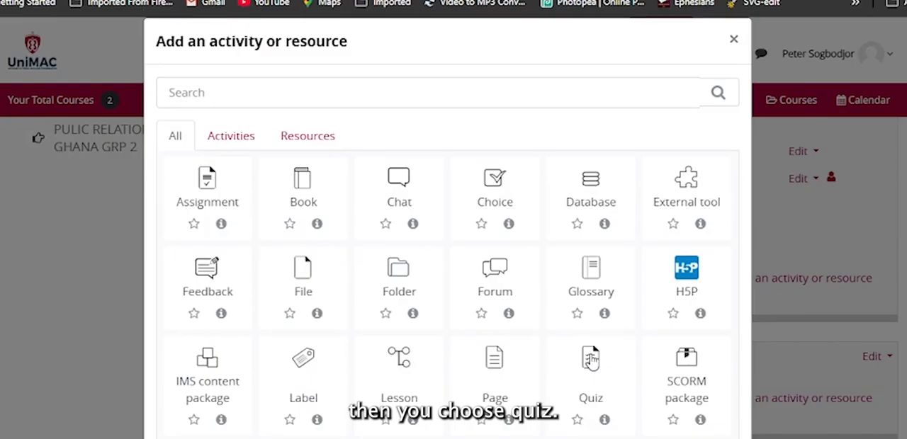
pyautogui.click(591, 360)
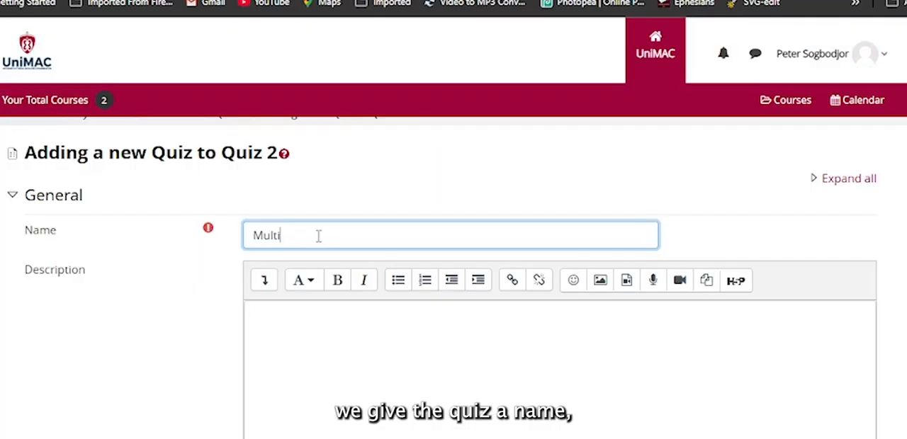
pyautogui.click(344, 338)
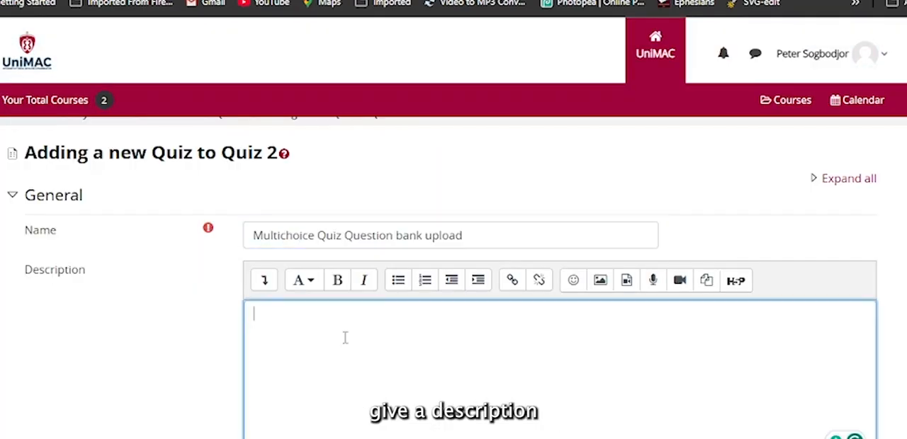
pyautogui.write('Ans')
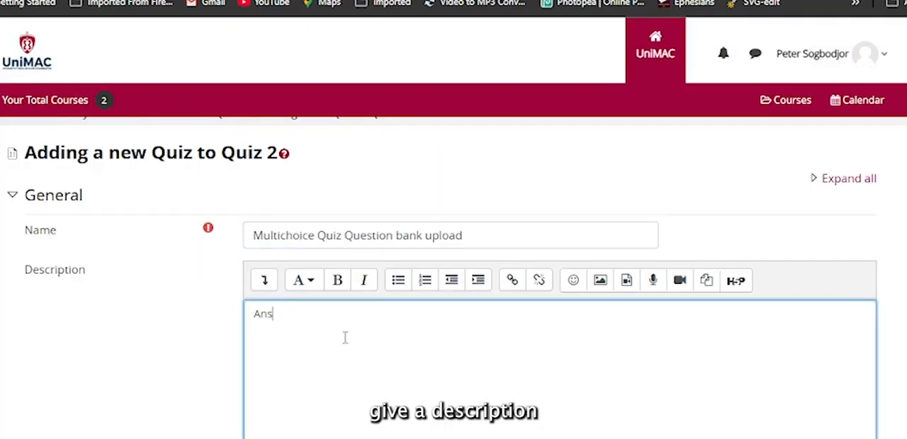
pyautogui.write('wer all questions')
pyautogui.scroll(-1, 340, 340)
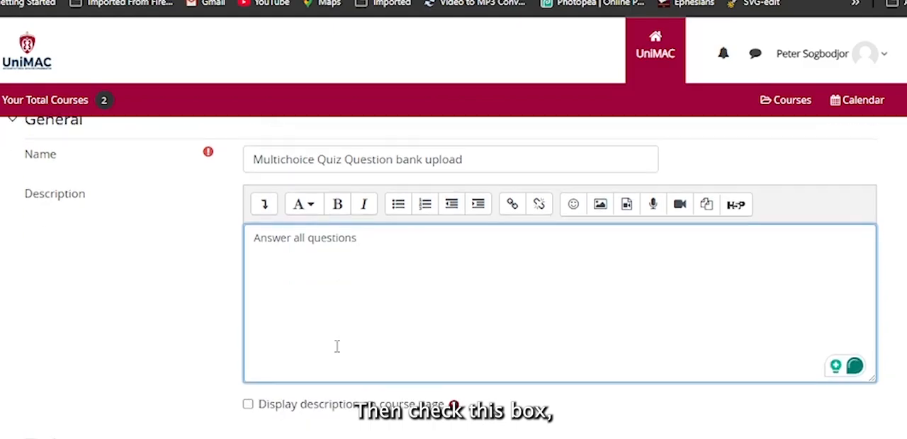
pyautogui.click(248, 404)
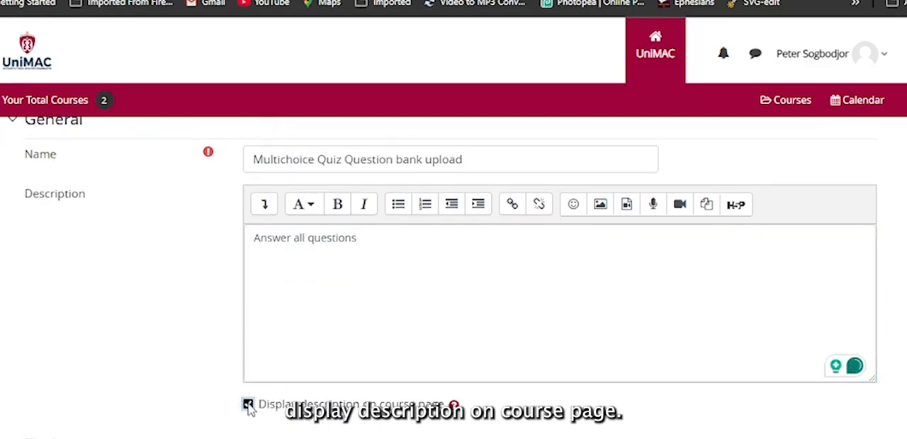
# Step: Enable the quiz's opening date, closing date and time limit in the Timing settings
pyautogui.scroll(-2, 249, 409)
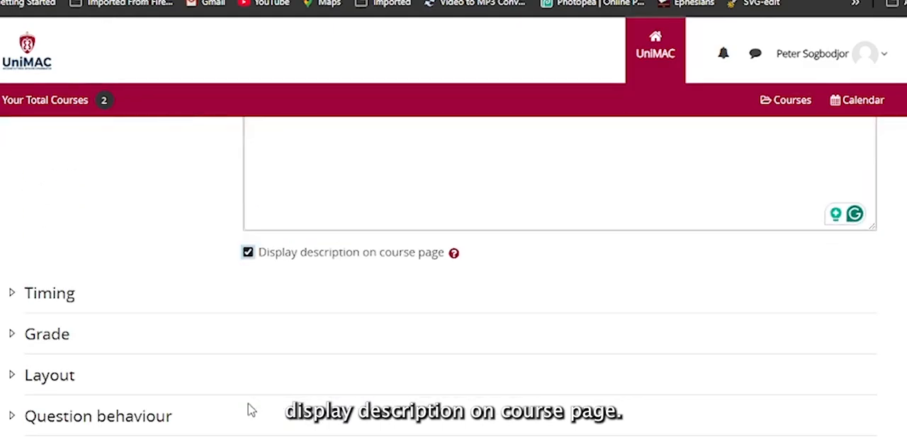
pyautogui.click(11, 294)
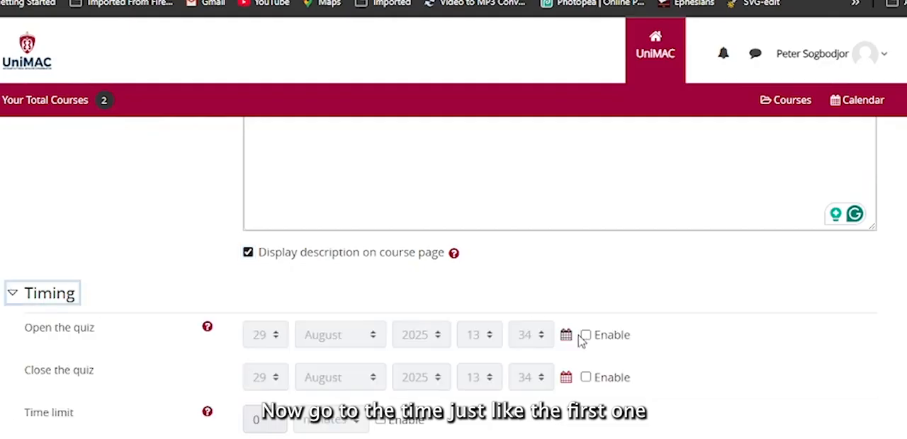
pyautogui.click(586, 335)
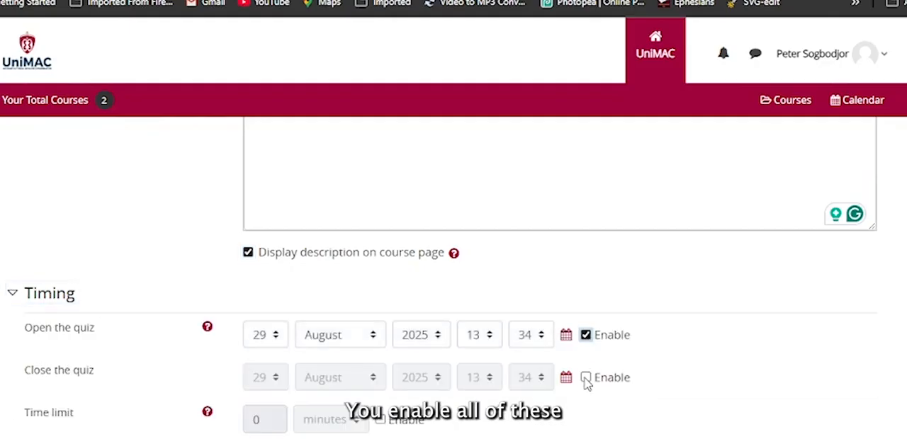
pyautogui.click(585, 377)
pyautogui.click(381, 422)
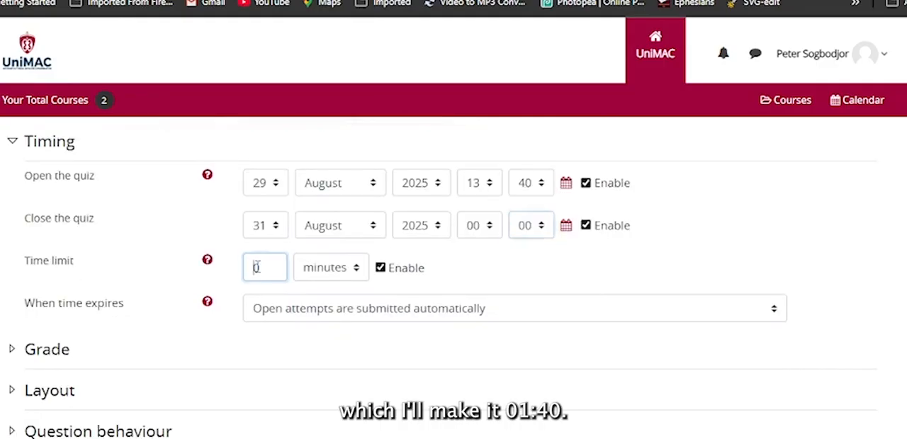
# Step: Set the quiz to open 29 August 2025 at 13:40 and close 31 August 2025 at 00:00, with a 30-minute time limit
pyautogui.click(256, 267)
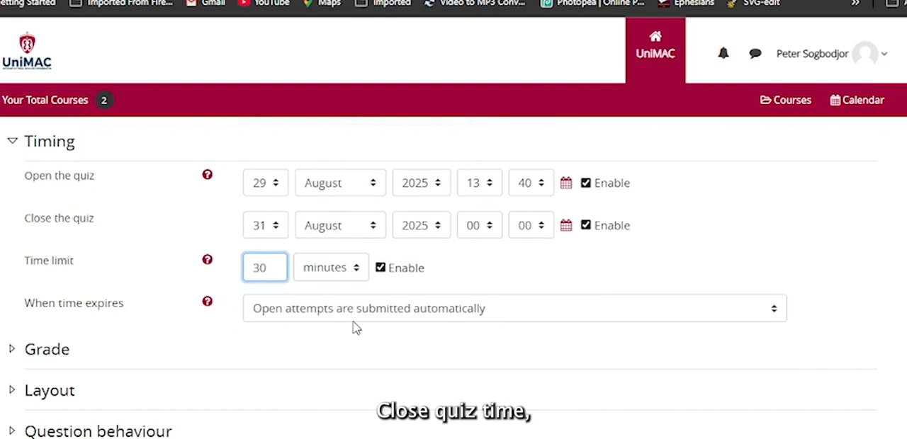
pyautogui.press('BackSpace')
pyautogui.press('BackSpace')
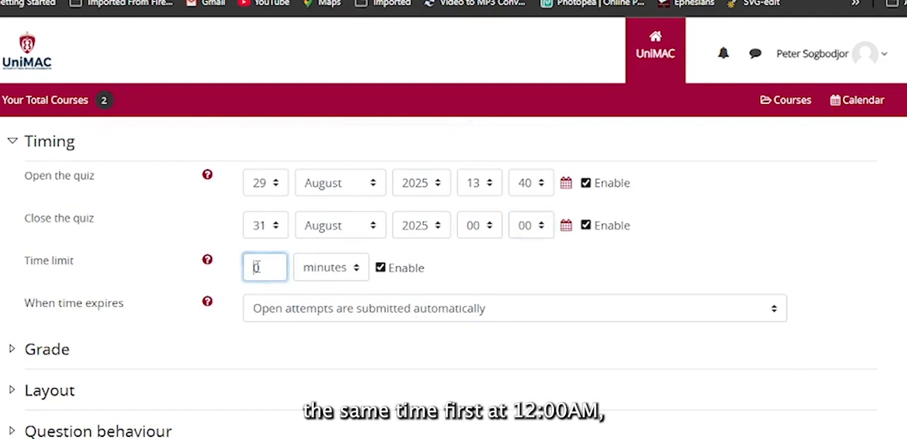
pyautogui.write('0')
pyautogui.press('BackSpace')
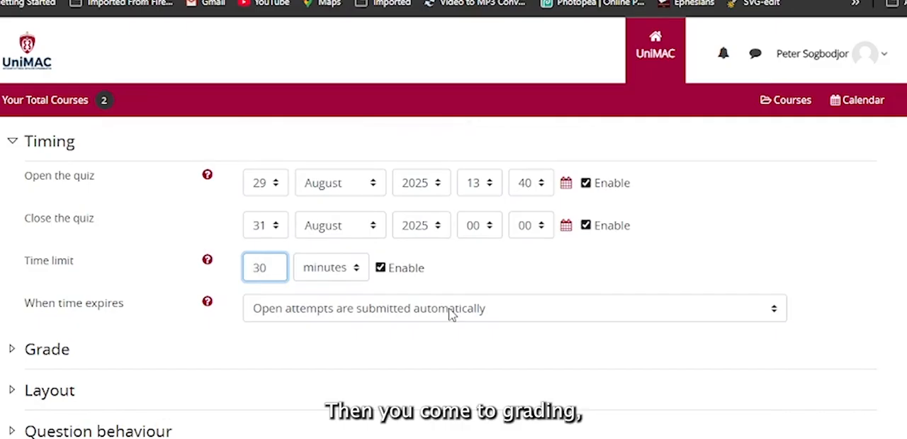
# Step: Limit the attempts allowed to 1 in the quiz's Grade settings
pyautogui.click(10, 350)
pyautogui.scroll(-2, 318, 319)
pyautogui.click(314, 318)
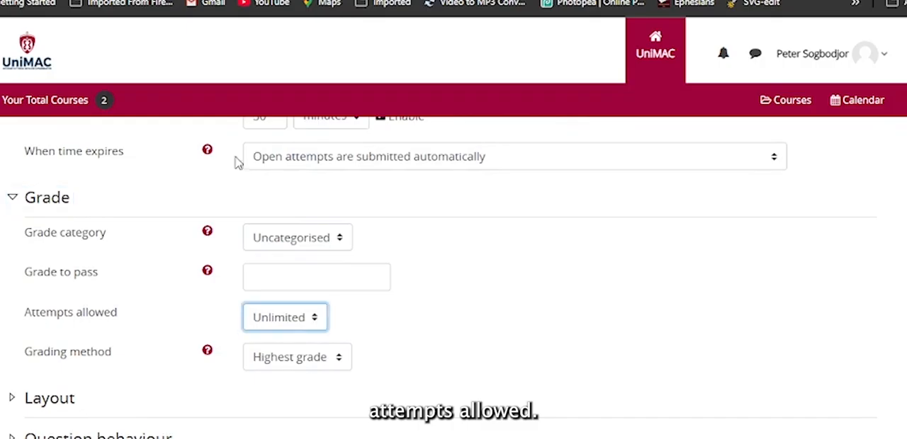
pyautogui.press('1')
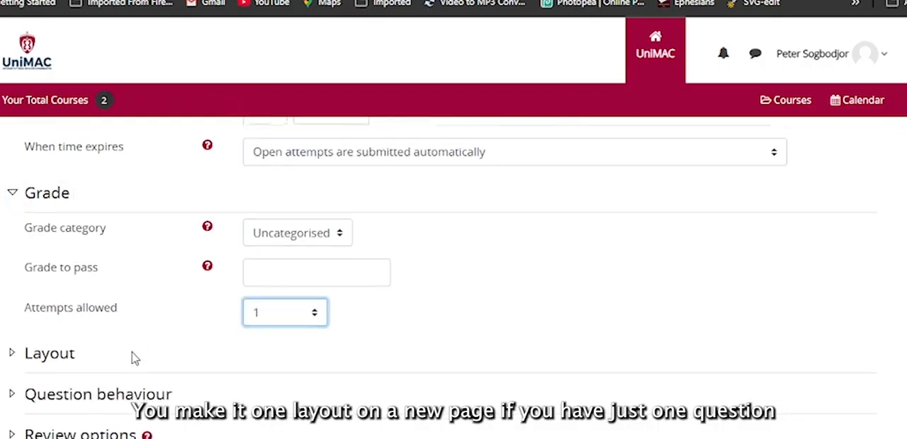
# Step: Check the quiz's new page setting under Layout and the shuffle and feedback settings under Question behaviour
pyautogui.scroll(-2, 134, 359)
pyautogui.click(10, 207)
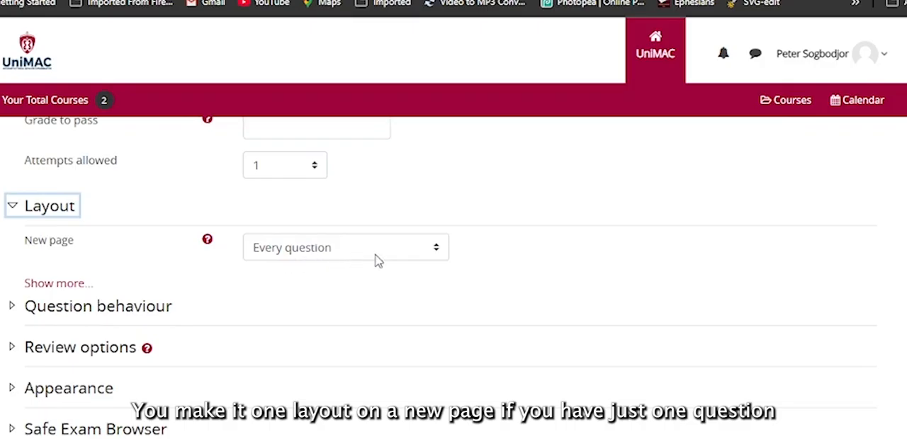
pyautogui.click(28, 308)
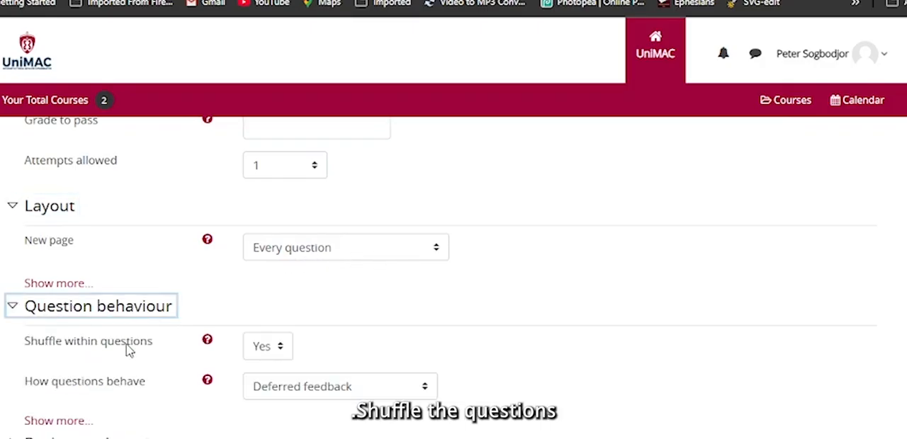
# Step: Add a date restriction under Restrict access so students can access the quiz from 29 August 2025 at 13:40
pyautogui.scroll(-3, 67, 379)
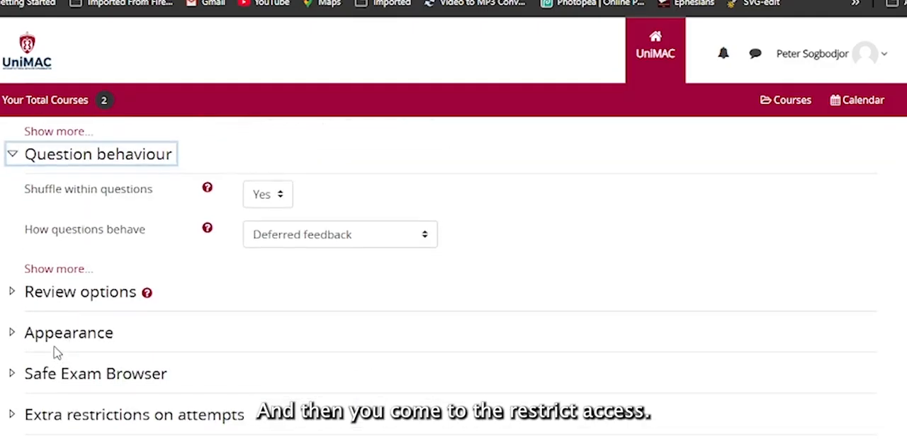
pyautogui.scroll(-4, 53, 333)
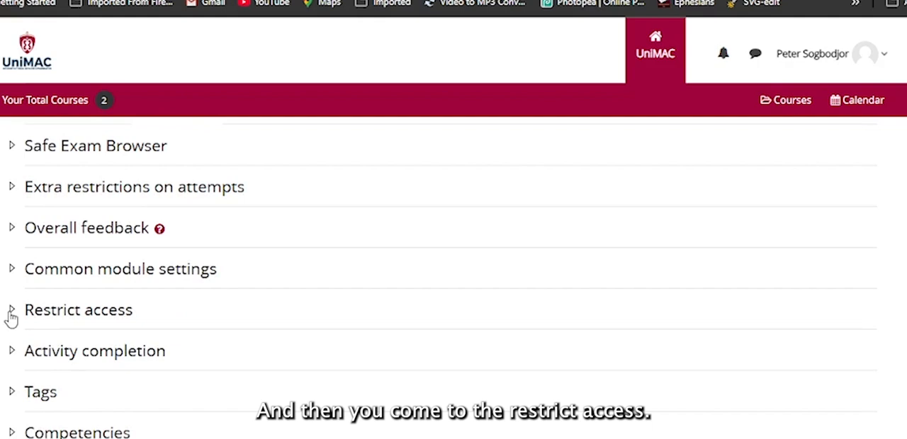
pyautogui.click(10, 315)
pyautogui.click(283, 397)
pyautogui.click(375, 127)
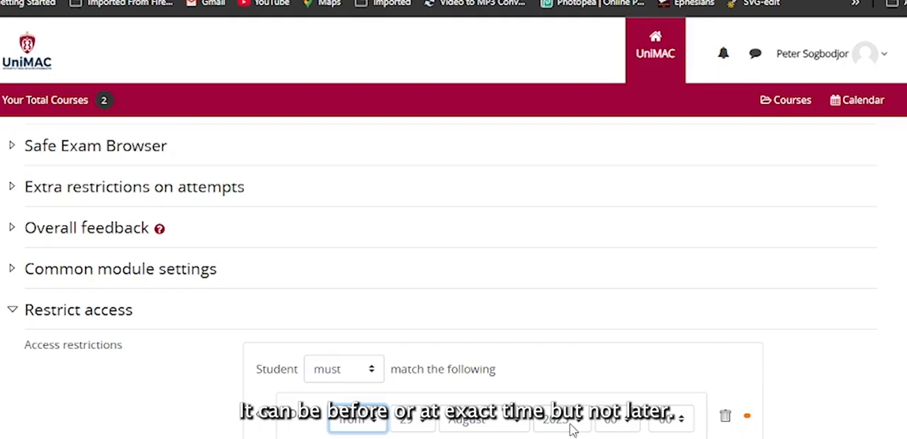
pyautogui.click(624, 422)
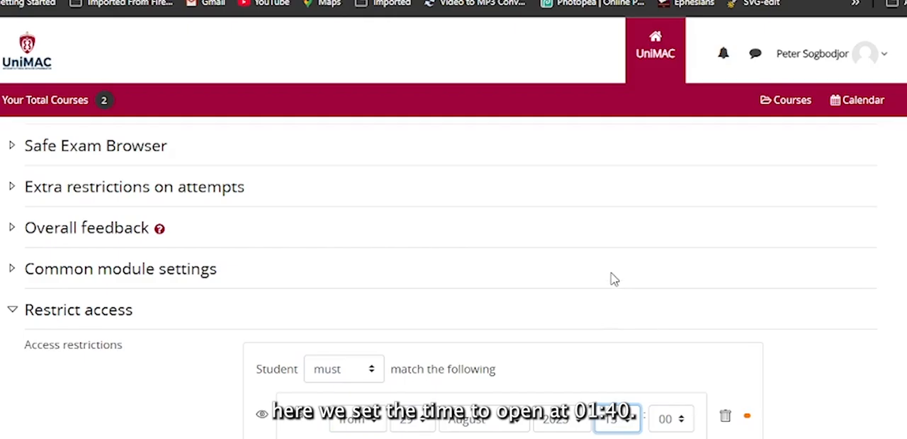
pyautogui.click(676, 418)
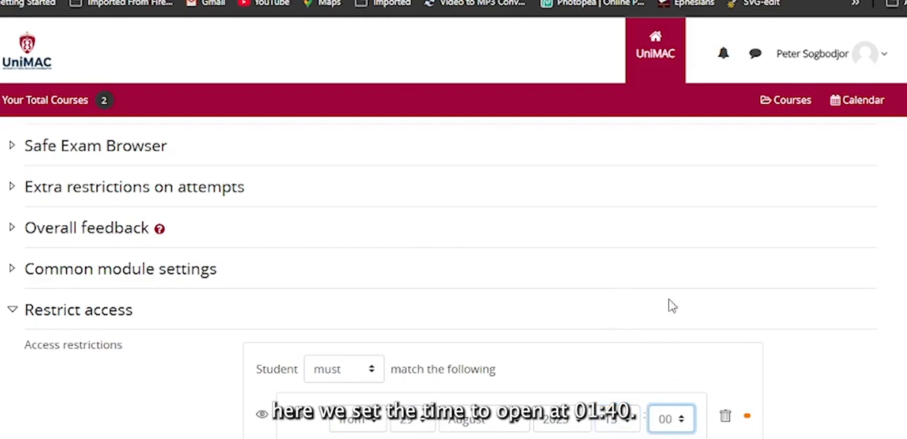
pyautogui.press('4')
# Step: Save and display the quiz, and open it for editing to add questions from the question bank
pyautogui.scroll(10, 681, 309)
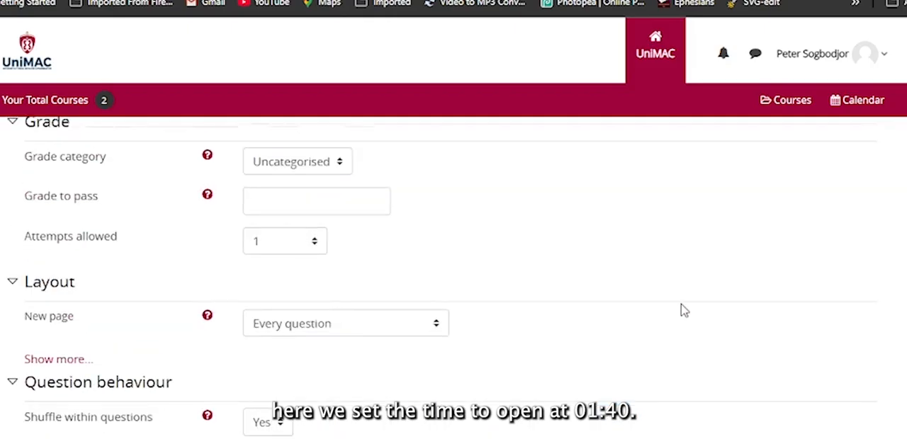
pyautogui.scroll(5, 681, 309)
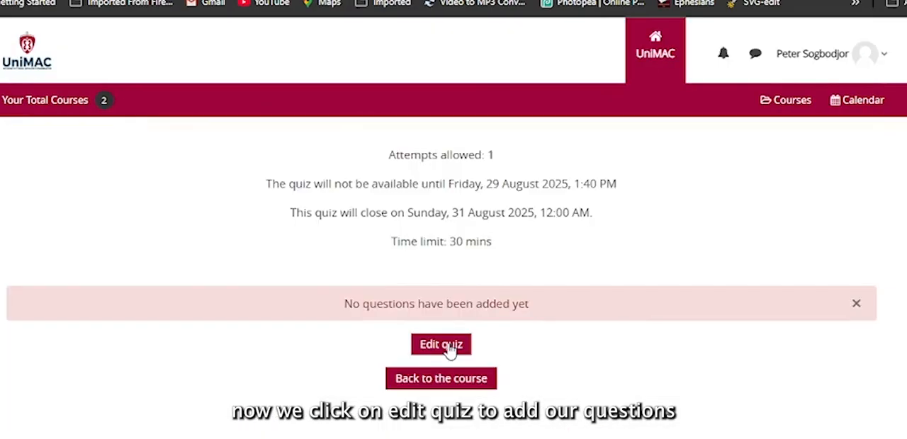
pyautogui.click(449, 347)
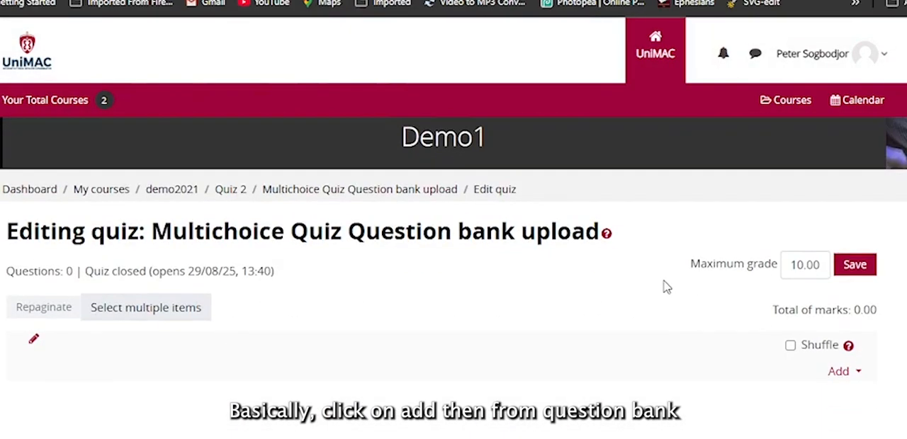
pyautogui.click(845, 379)
pyautogui.click(772, 429)
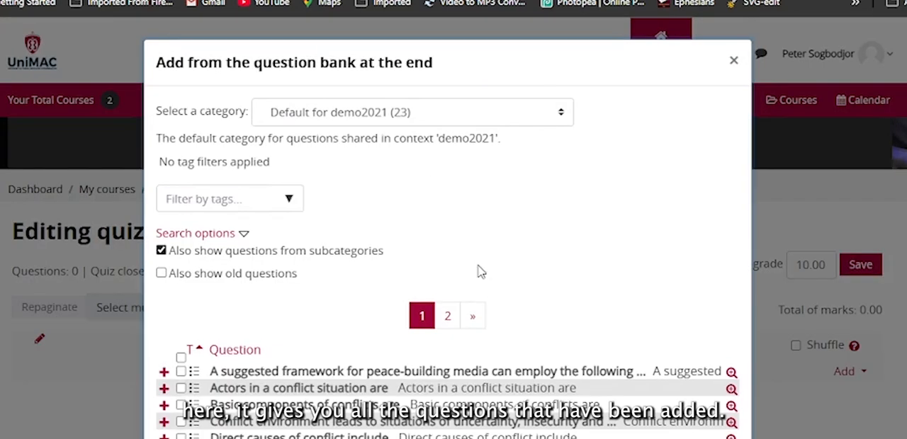
pyautogui.scroll(-5, 472, 255)
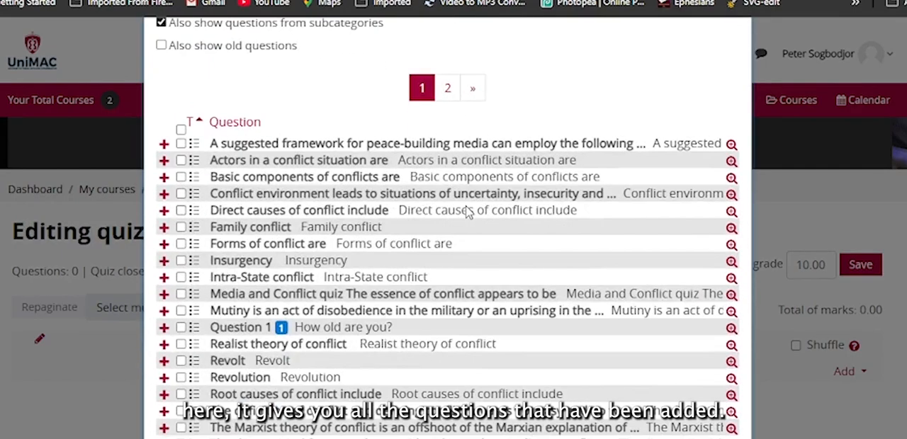
pyautogui.scroll(-2, 468, 213)
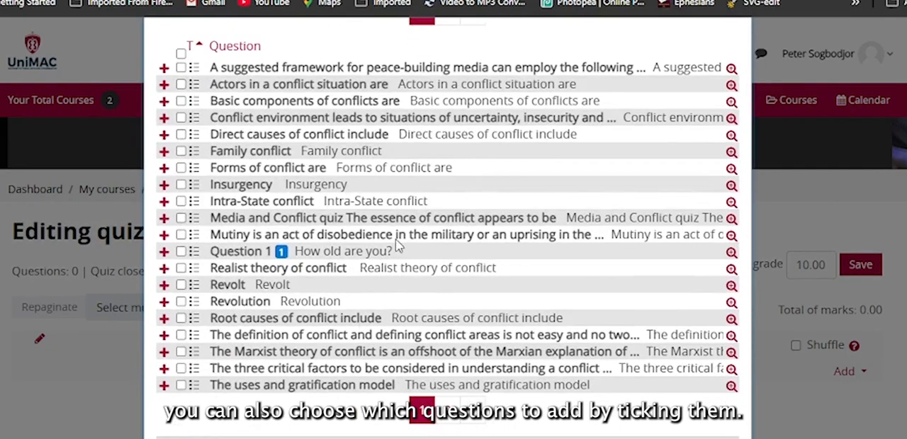
pyautogui.scroll(2, 249, 150)
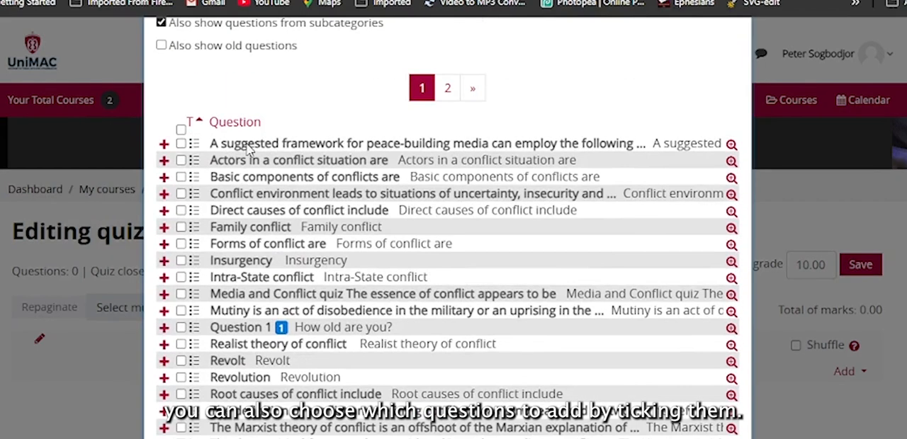
pyautogui.click(181, 144)
pyautogui.click(181, 160)
pyautogui.click(181, 176)
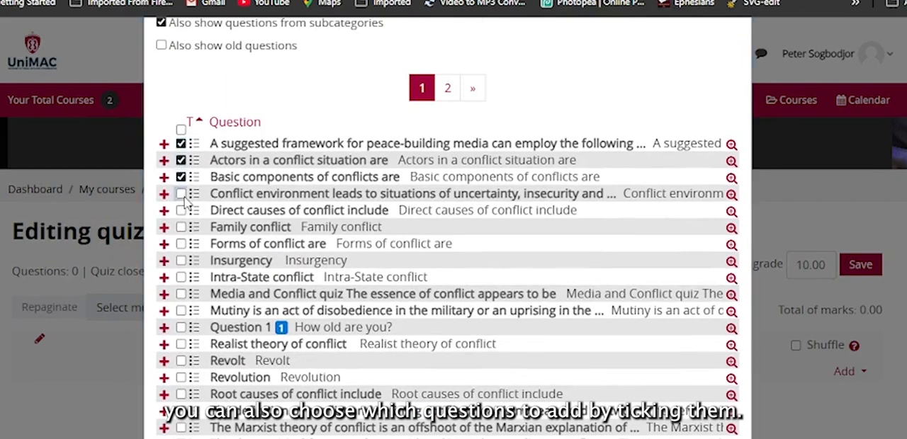
pyautogui.click(181, 193)
pyautogui.click(181, 211)
pyautogui.click(180, 226)
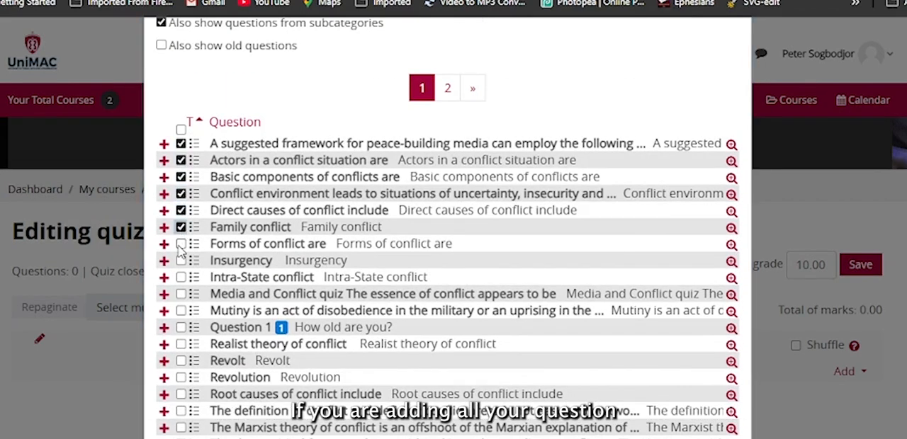
pyautogui.click(180, 244)
pyautogui.click(181, 260)
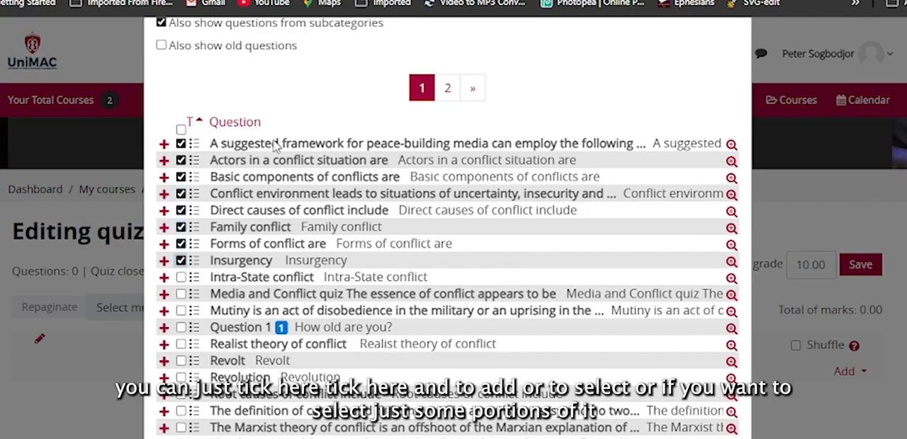
pyautogui.click(182, 131)
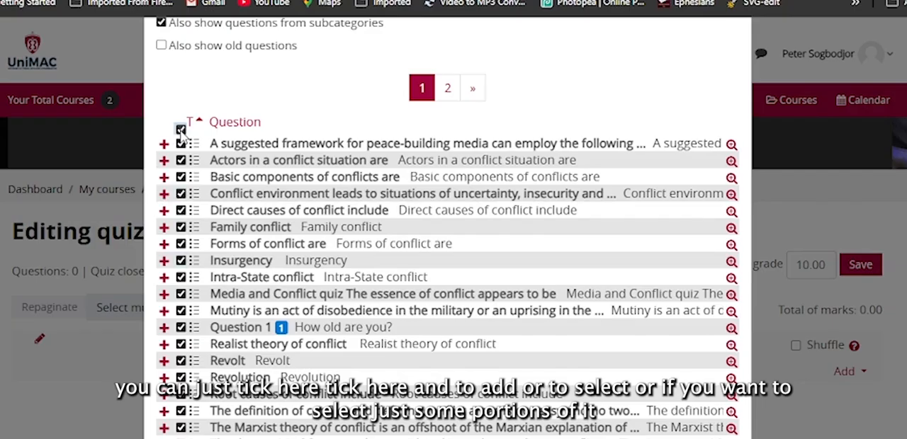
pyautogui.click(182, 131)
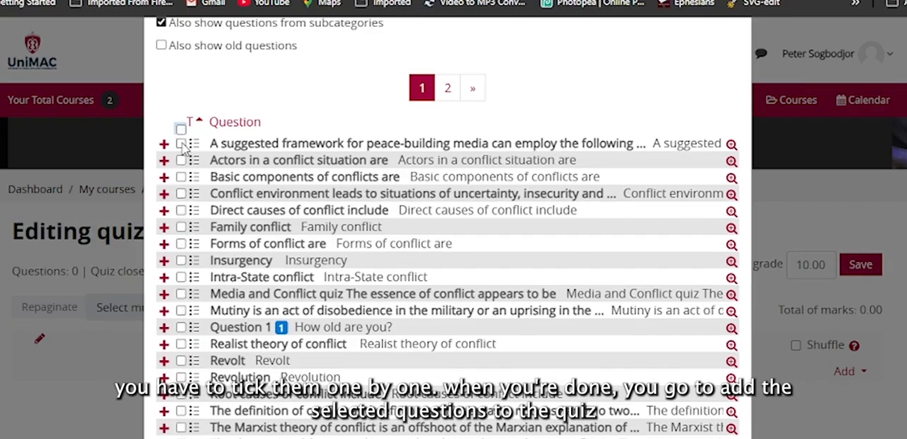
# Step: Select the first six question bank questions, from the peace-building media framework question through Family conflict
pyautogui.click(180, 144)
pyautogui.click(181, 160)
pyautogui.click(181, 176)
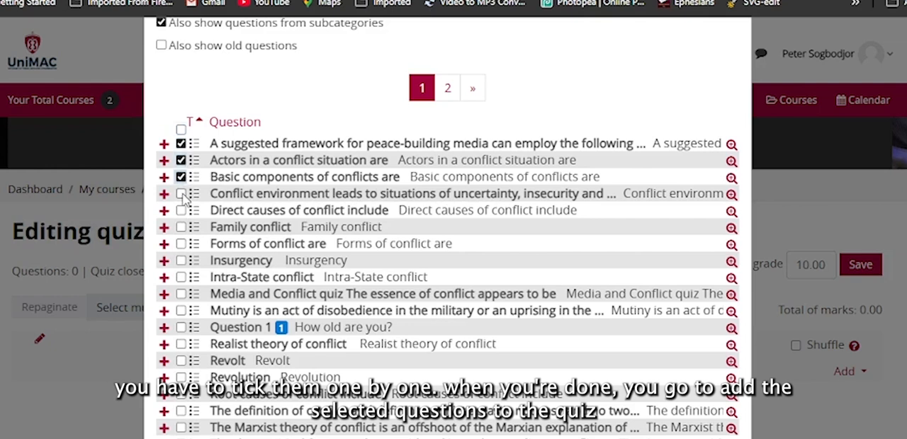
pyautogui.click(180, 193)
pyautogui.click(181, 209)
pyautogui.click(180, 227)
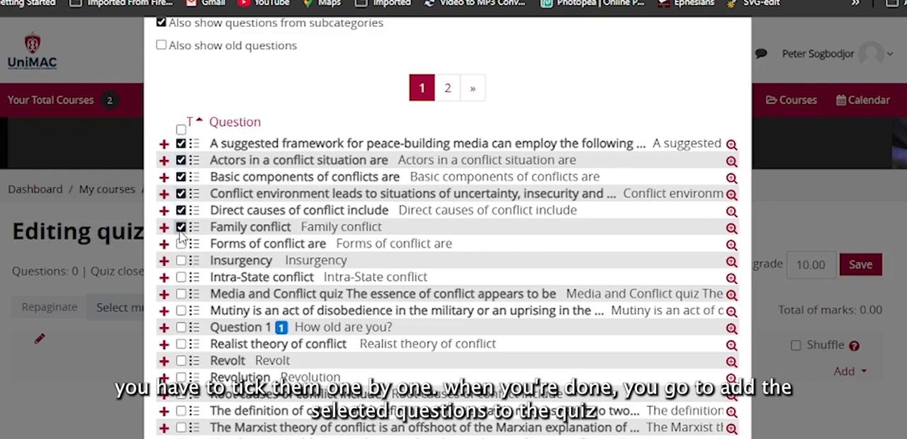
# Step: Also select the five questions from Revolt through the Marxist theory of conflict, plus Insurgency and Intra-State conflict, and add all selected questions to the quiz
pyautogui.click(180, 361)
pyautogui.click(181, 377)
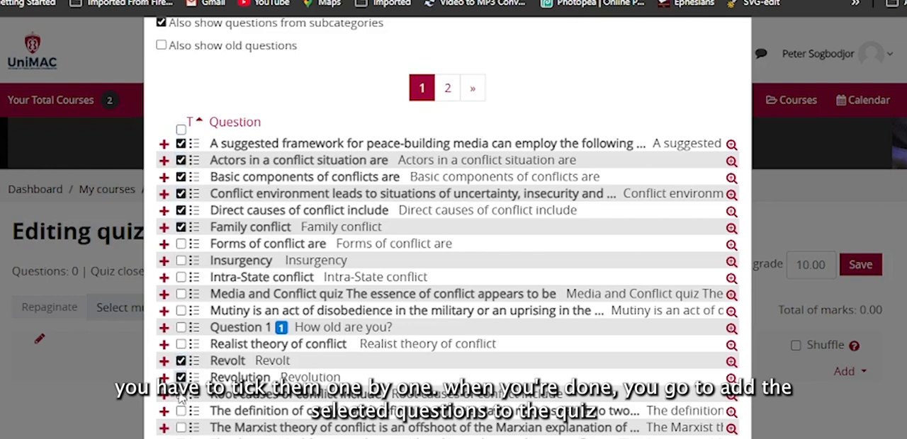
pyautogui.click(181, 394)
pyautogui.click(181, 411)
pyautogui.click(181, 428)
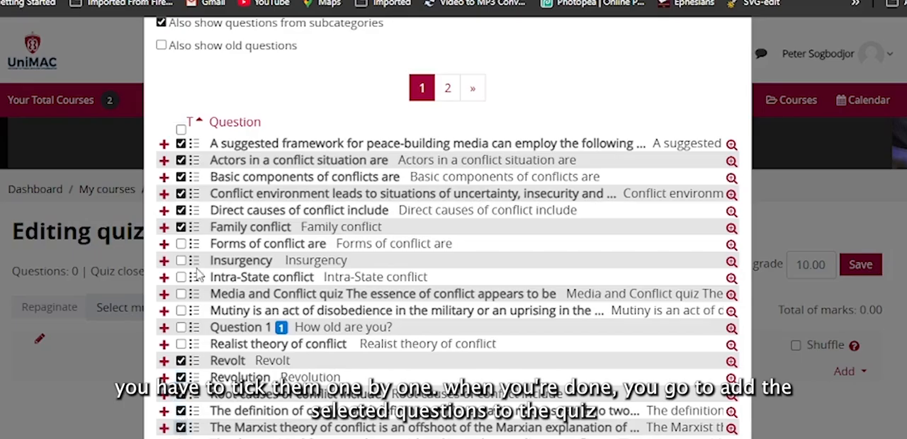
pyautogui.click(180, 260)
pyautogui.click(180, 277)
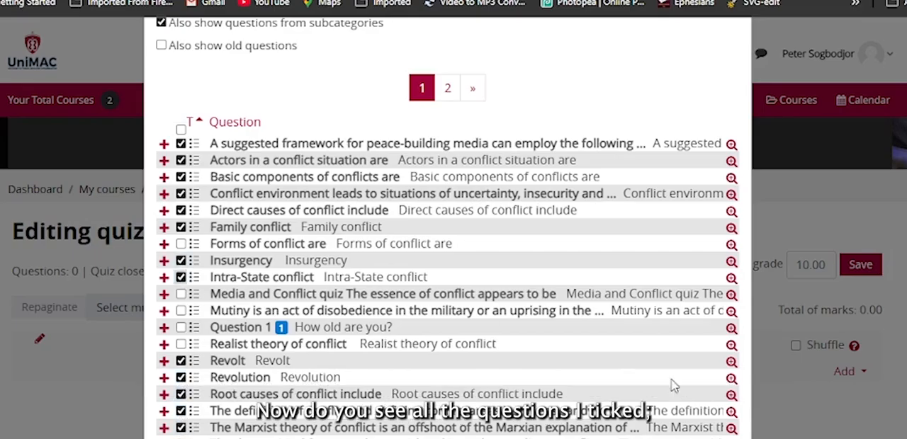
pyautogui.scroll(-3, 709, 338)
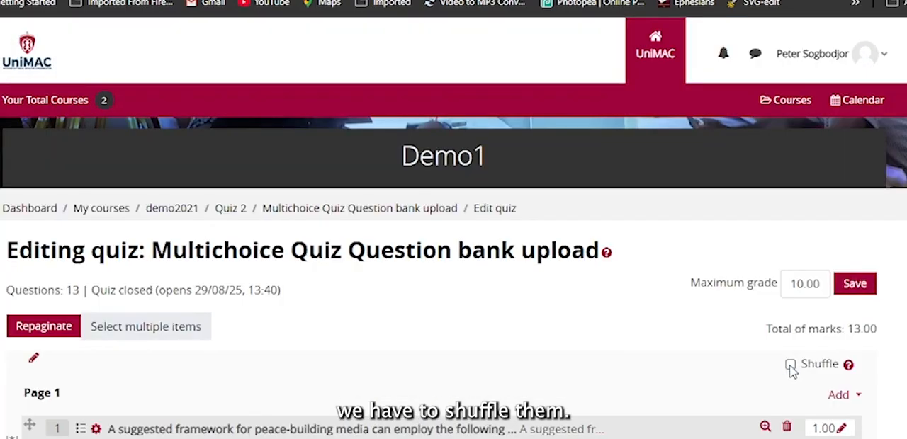
# Step: Turn on shuffling for the quiz's questions and save the quiz
pyautogui.click(790, 365)
pyautogui.scroll(-1, 790, 370)
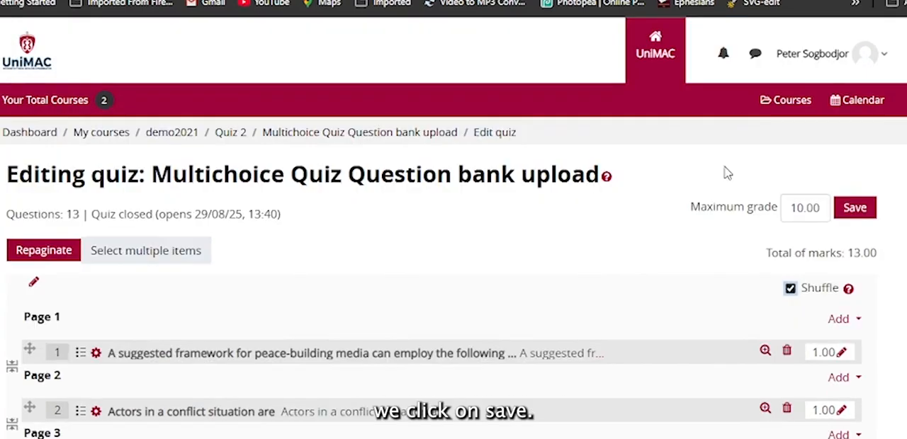
pyautogui.click(855, 208)
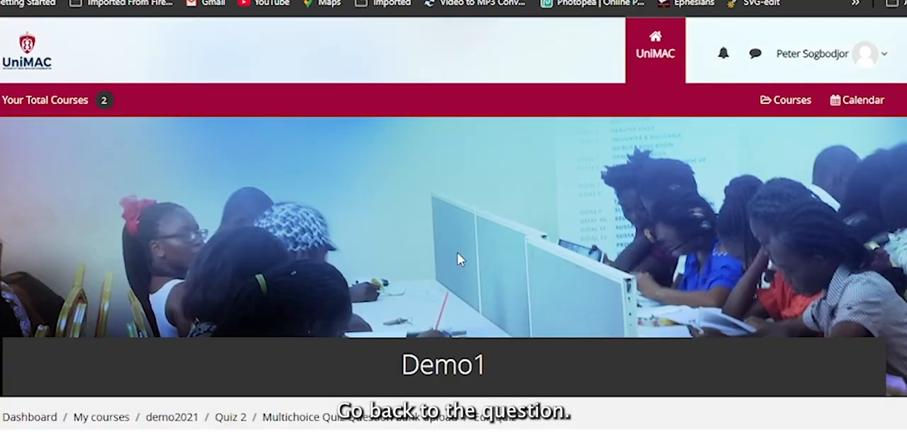
# Step: Return to the quiz's main page and start a preview attempt to check how the first question is displayed
pyautogui.scroll(-5, 457, 257)
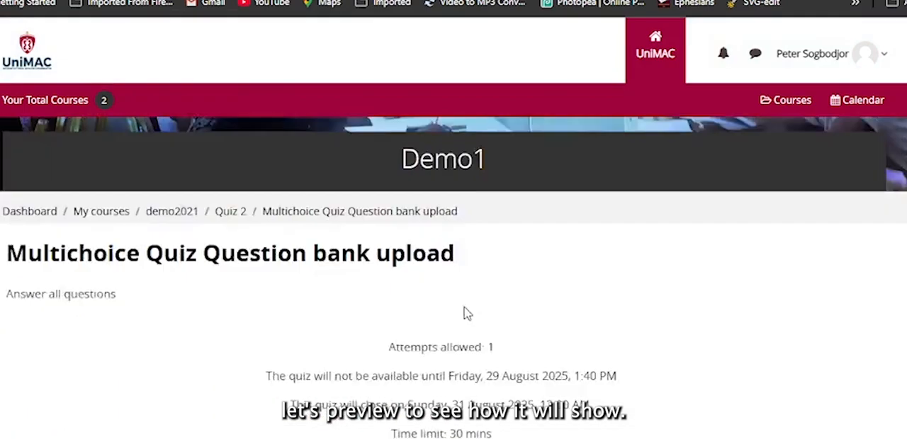
pyautogui.scroll(-1, 466, 312)
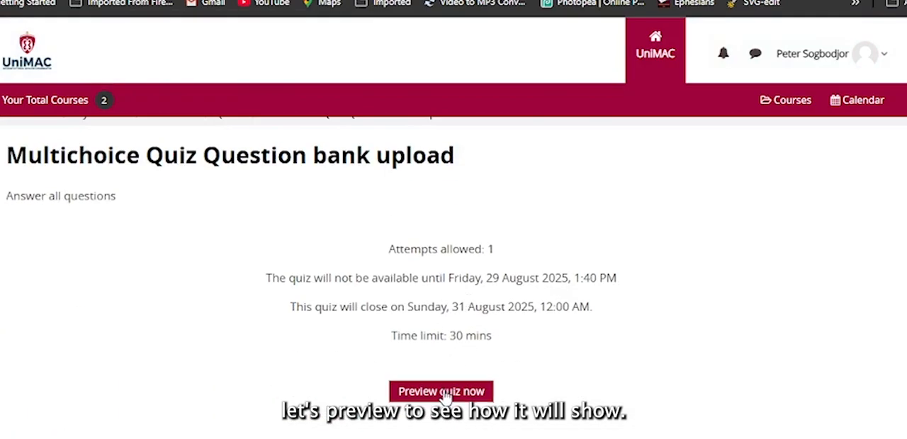
pyautogui.click(445, 399)
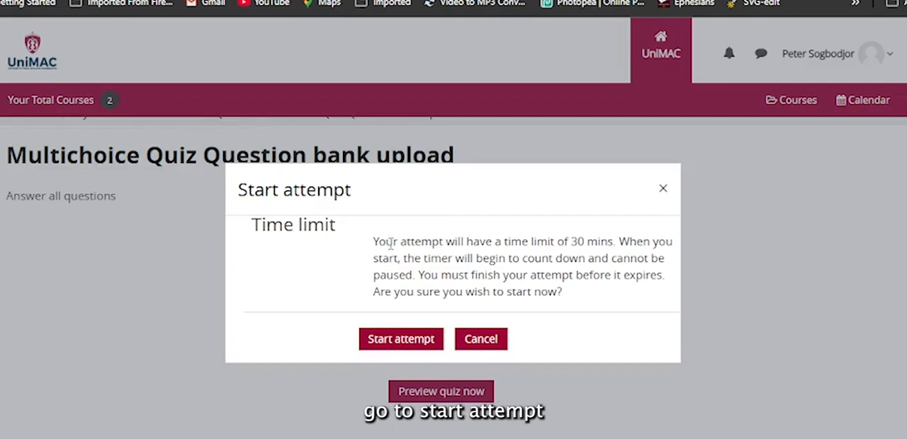
pyautogui.click(412, 338)
pyautogui.scroll(-5, 411, 334)
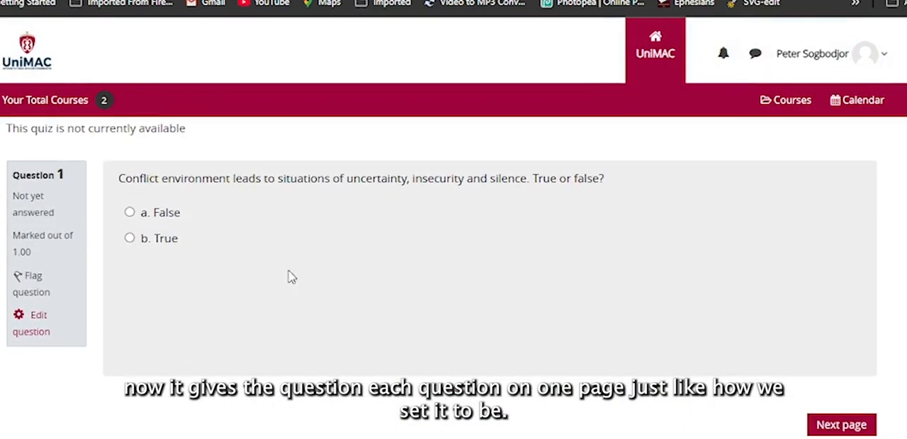